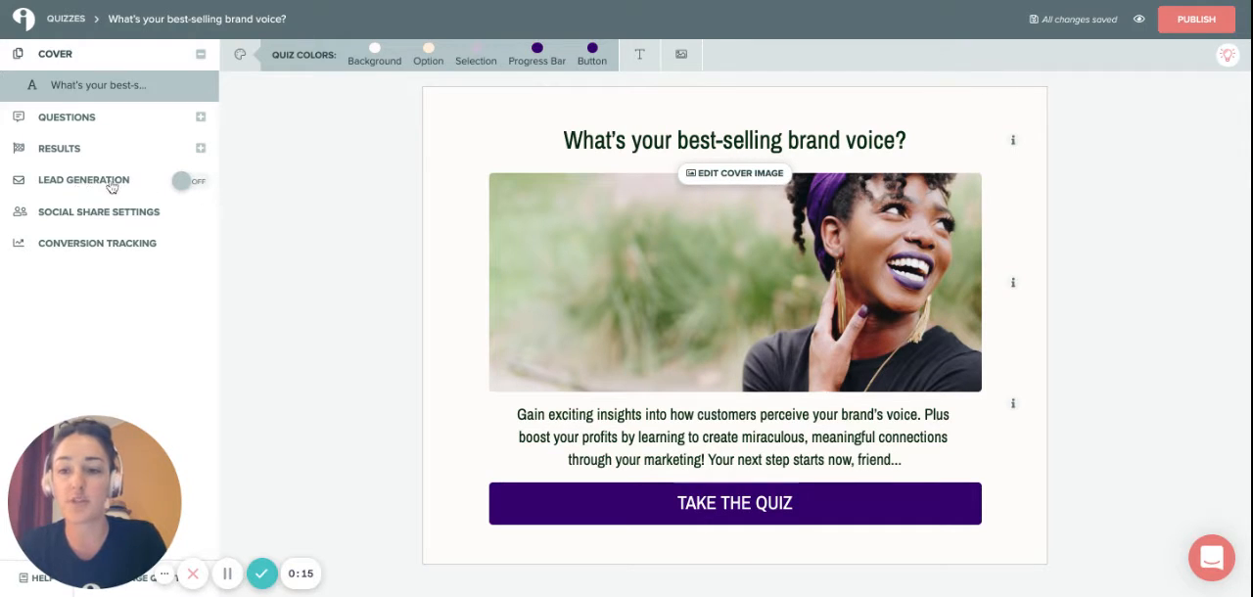
Turn on lead generation for the quiz, add First Name to the opt-in form's contact fields, and save the form.
click(190, 184)
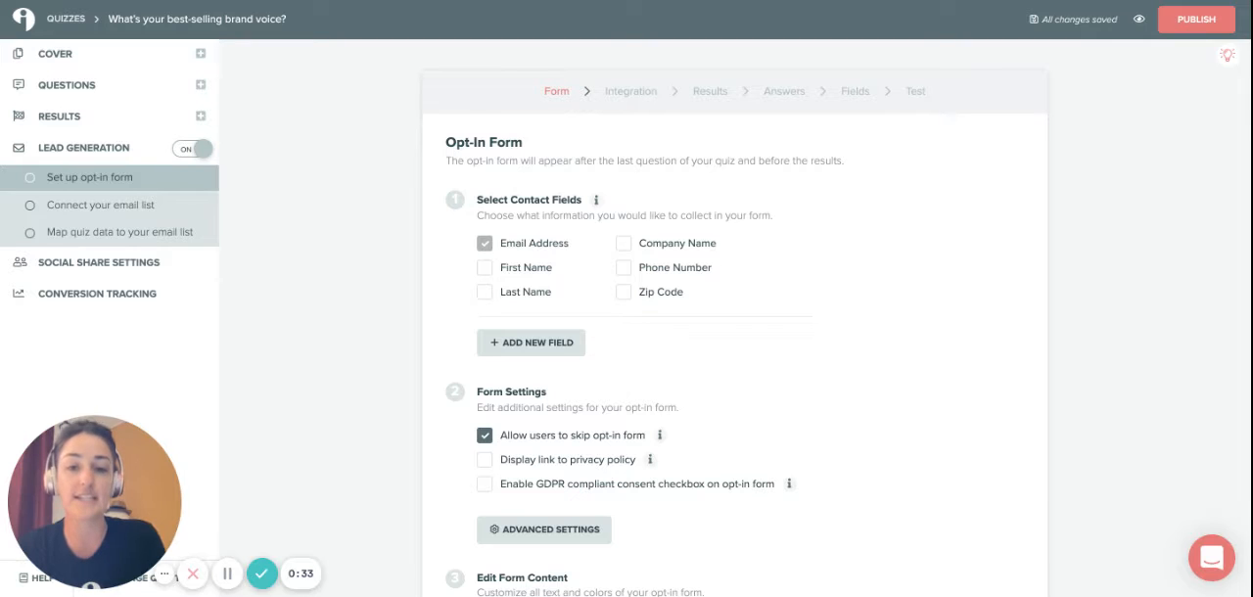
click(485, 269)
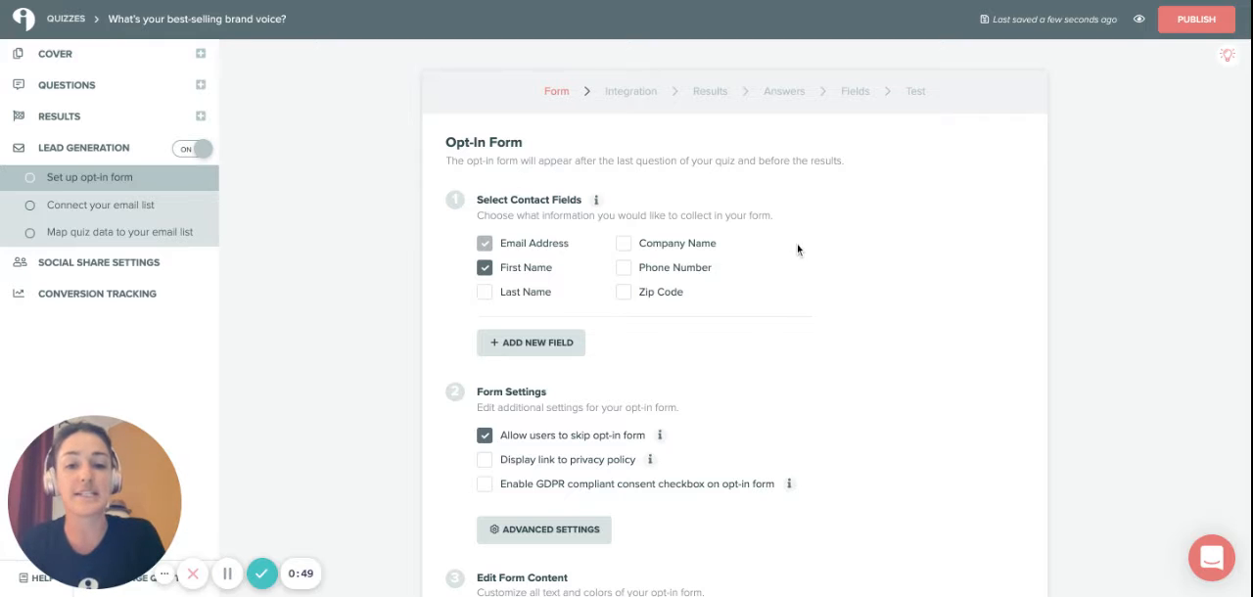
scroll(766, 308, down, 1)
scroll(766, 307, down, 5)
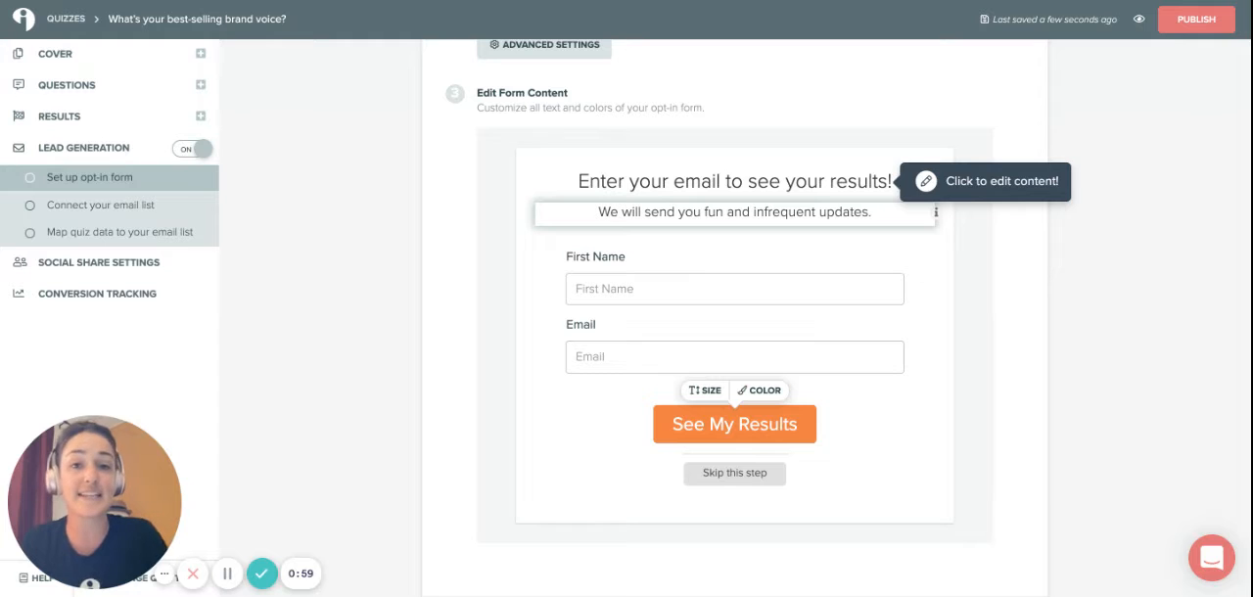
scroll(925, 382, down, 2)
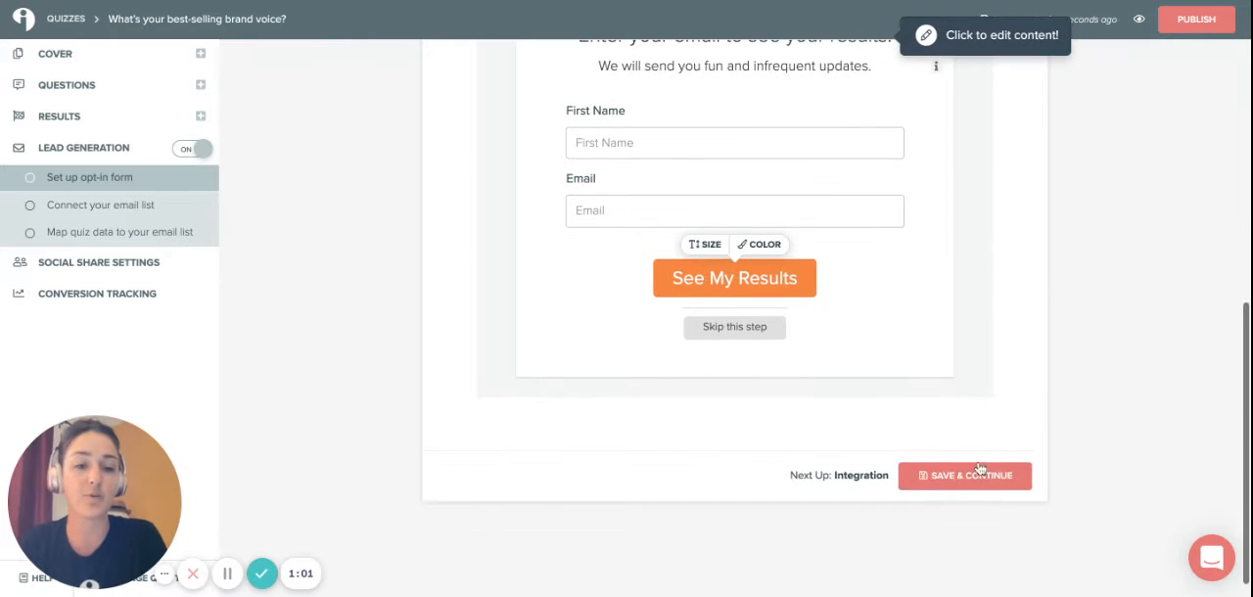
click(975, 475)
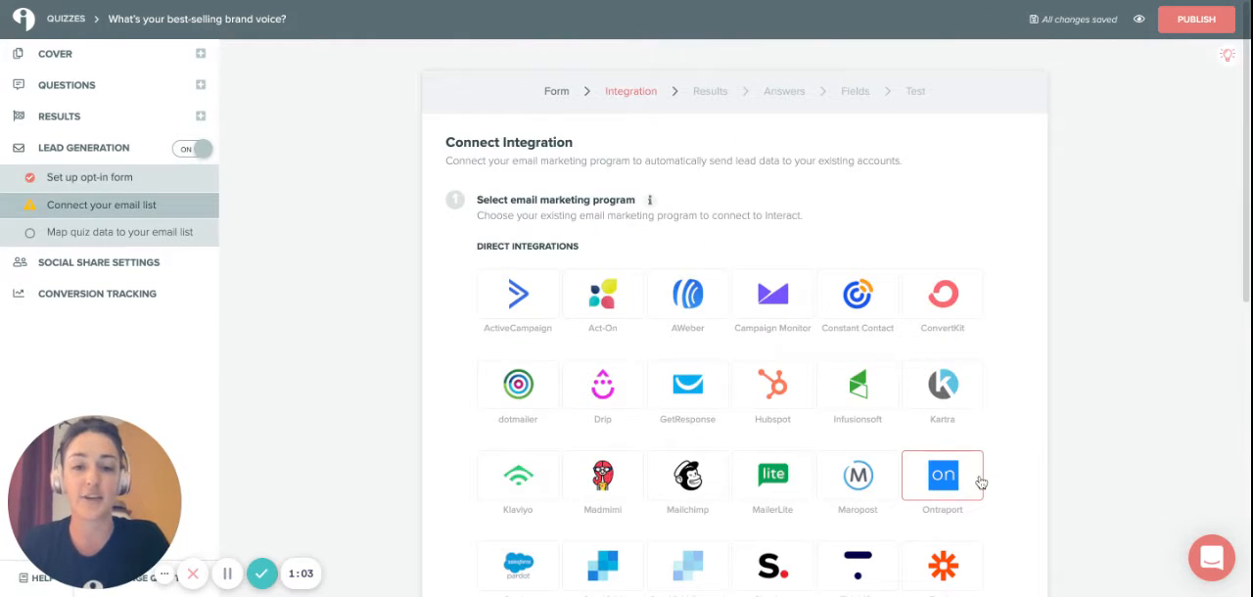
Connect MailerLite as the quiz's email marketing program.
scroll(1008, 474, down, 1)
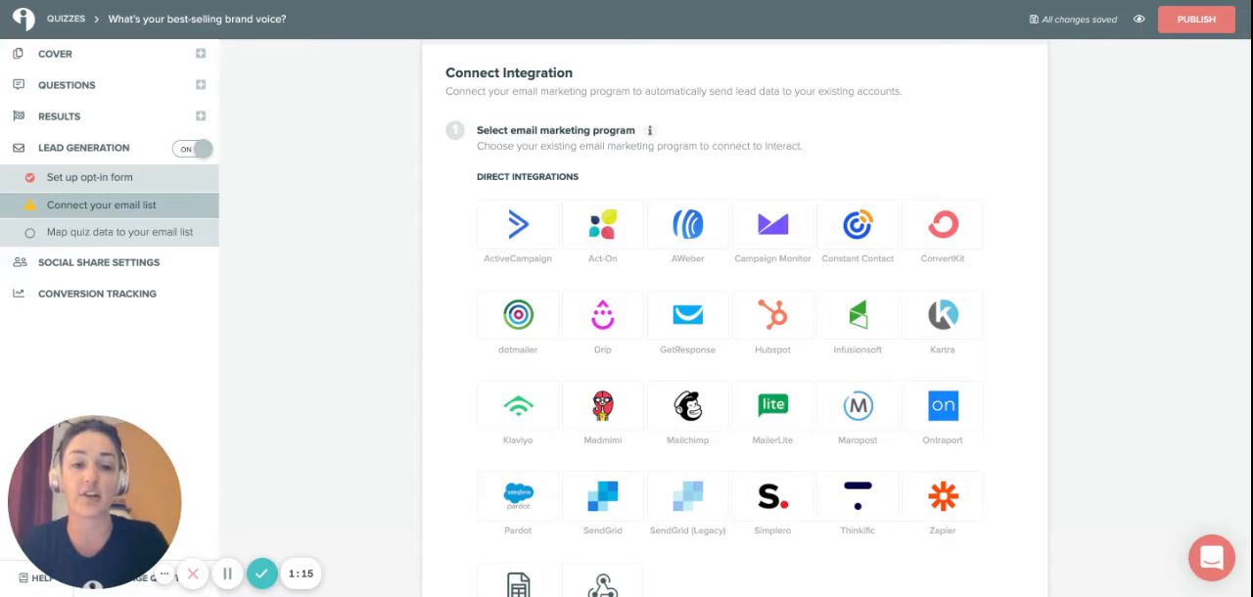
scroll(735, 323, down, 2)
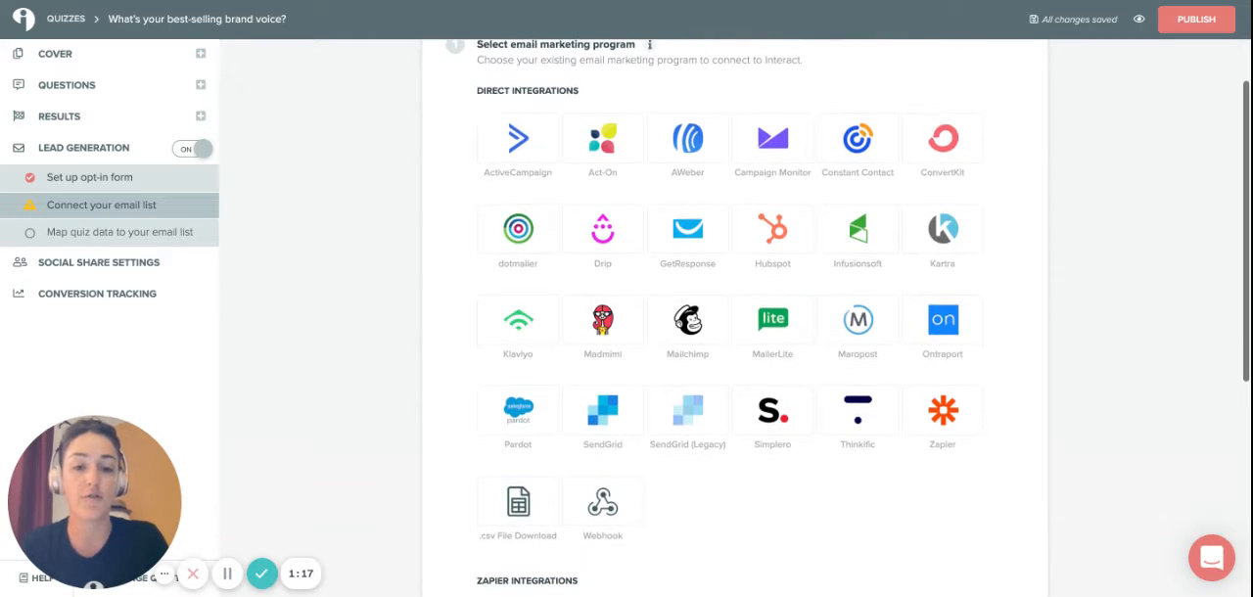
click(798, 337)
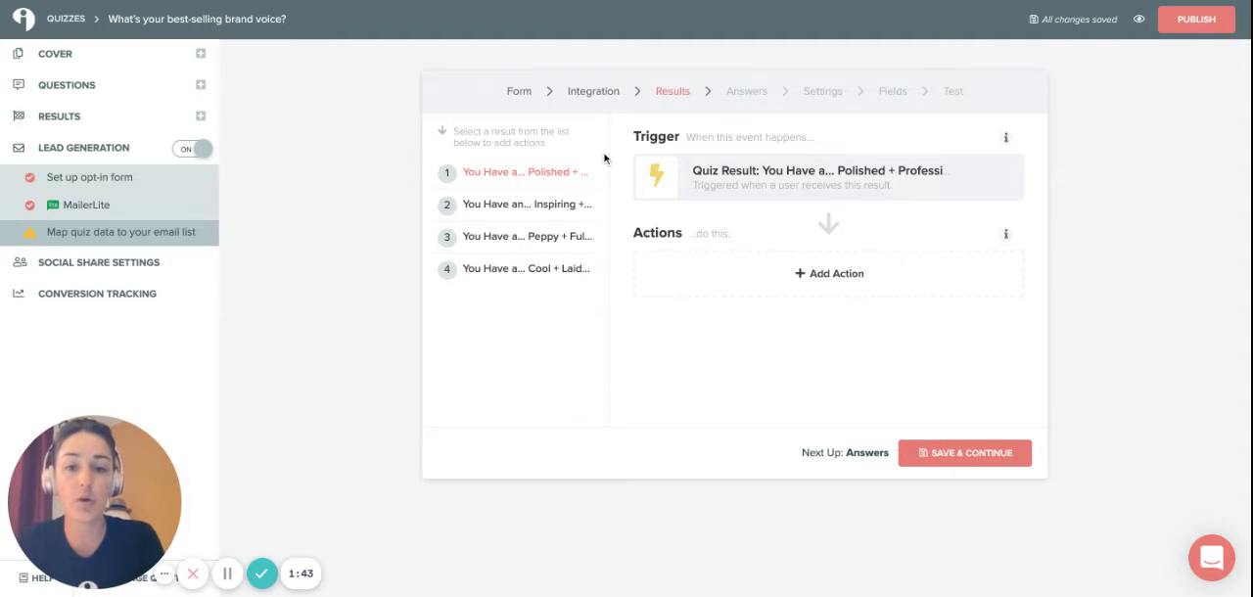
For the Polished + Professional result, add contacts to the Poll subscriber group, update the Quiz result custom field, and save these actions.
click(960, 456)
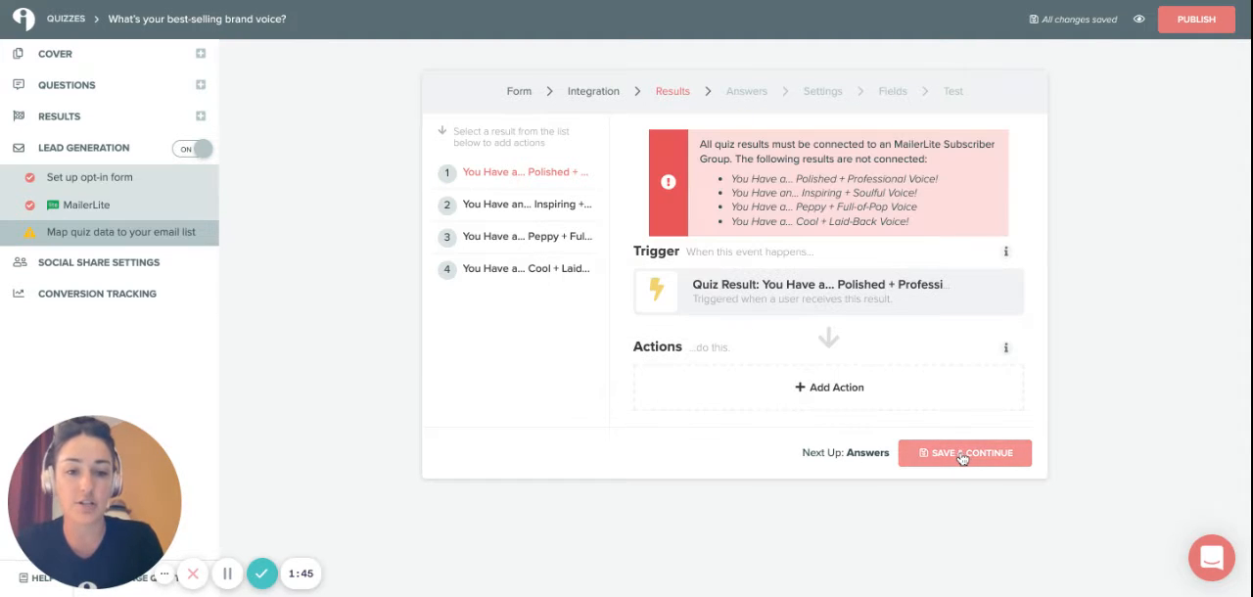
click(761, 390)
click(805, 117)
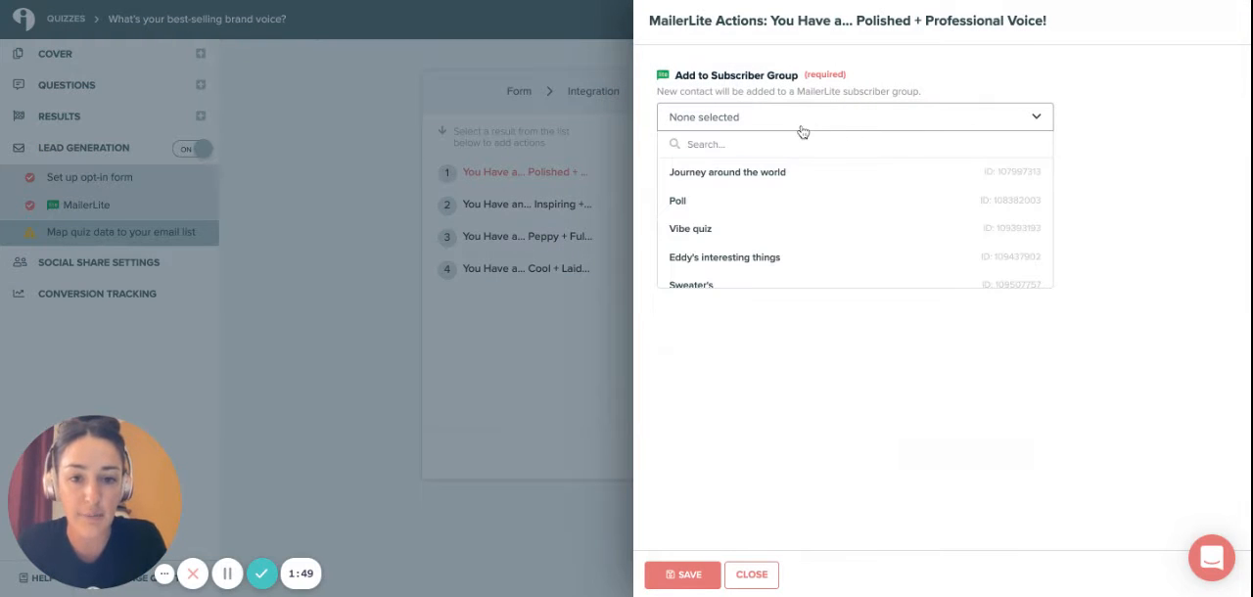
click(794, 211)
click(812, 203)
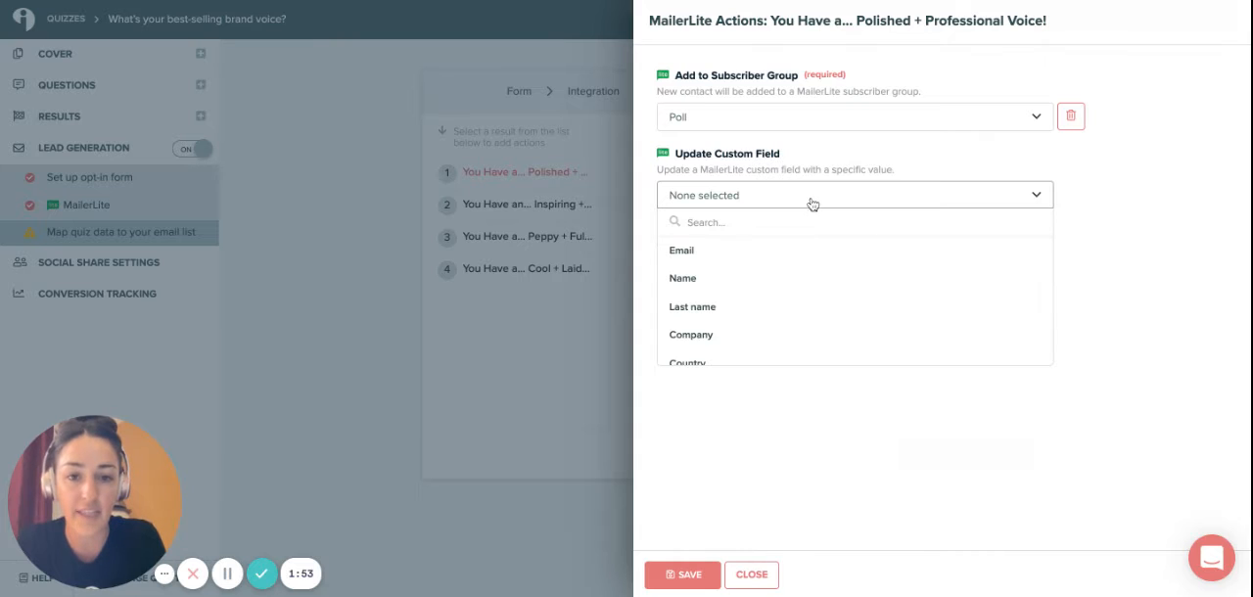
scroll(801, 316, down, 2)
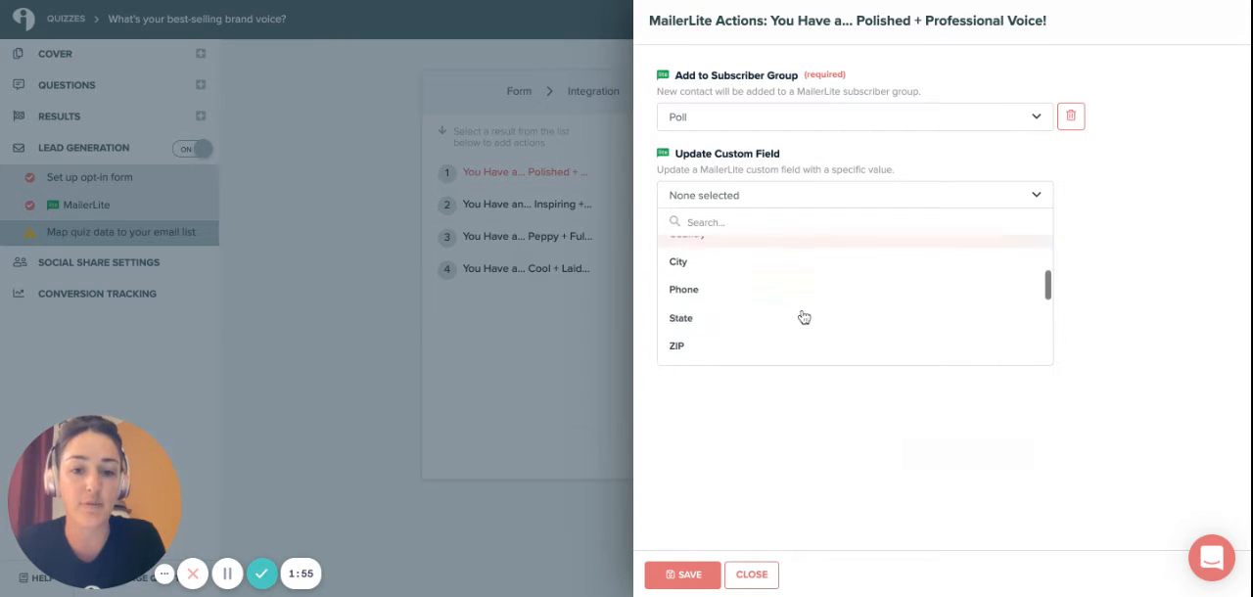
scroll(801, 313, down, 2)
click(783, 301)
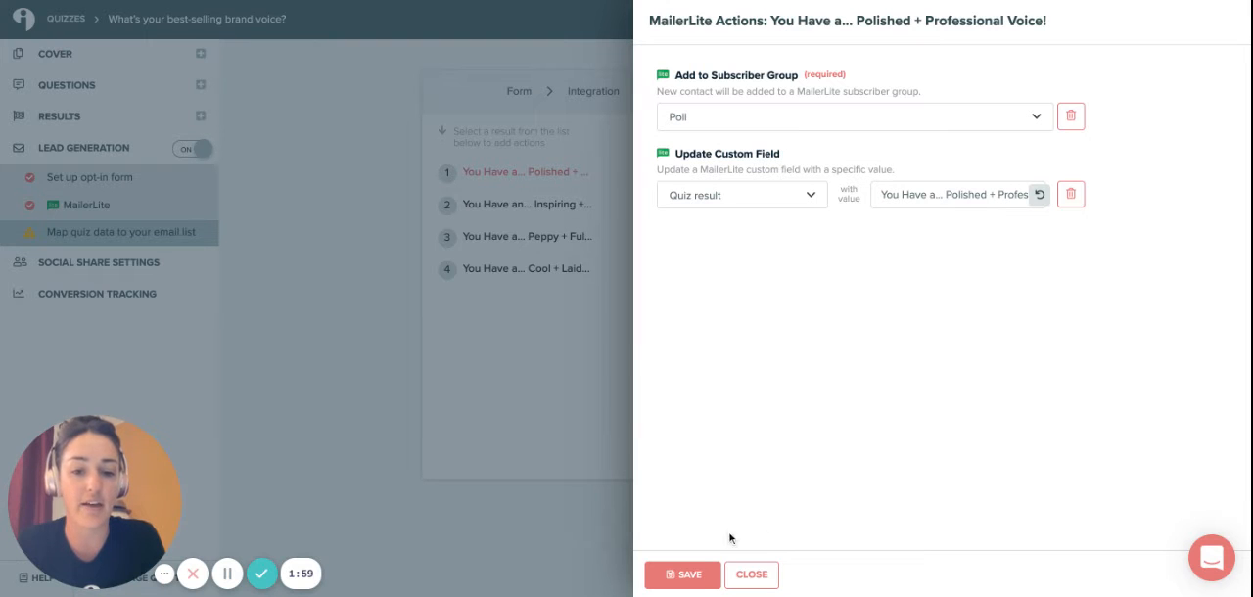
click(698, 584)
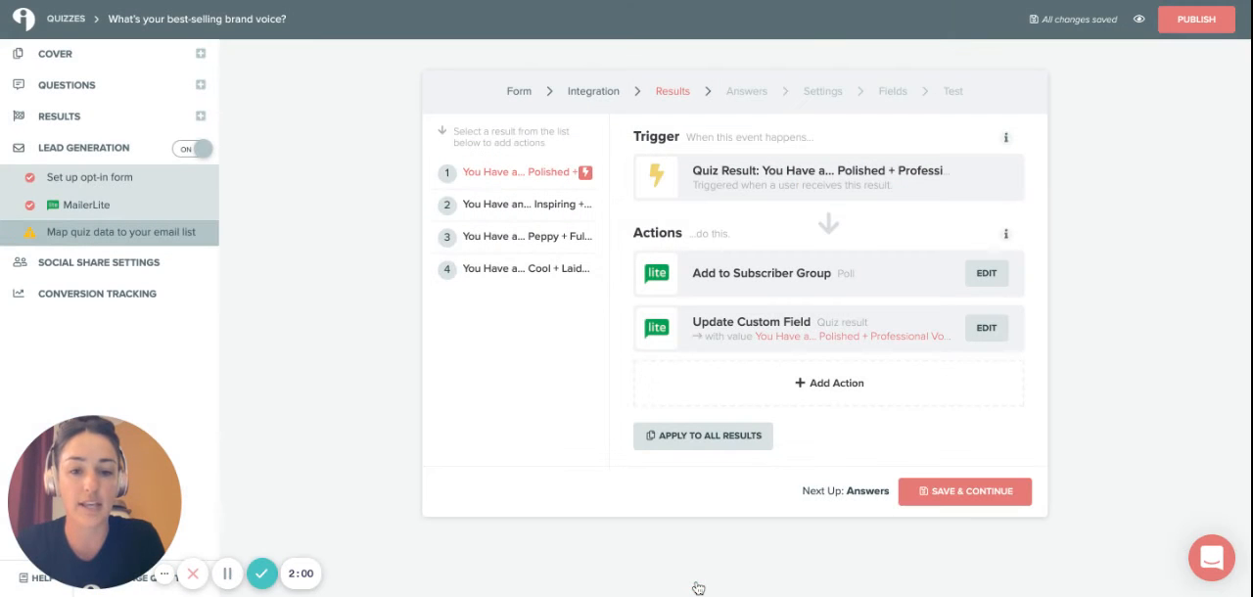
Apply the Polished + Professional result's actions to all quiz results, confirm overwriting, and save the results mapping.
click(718, 448)
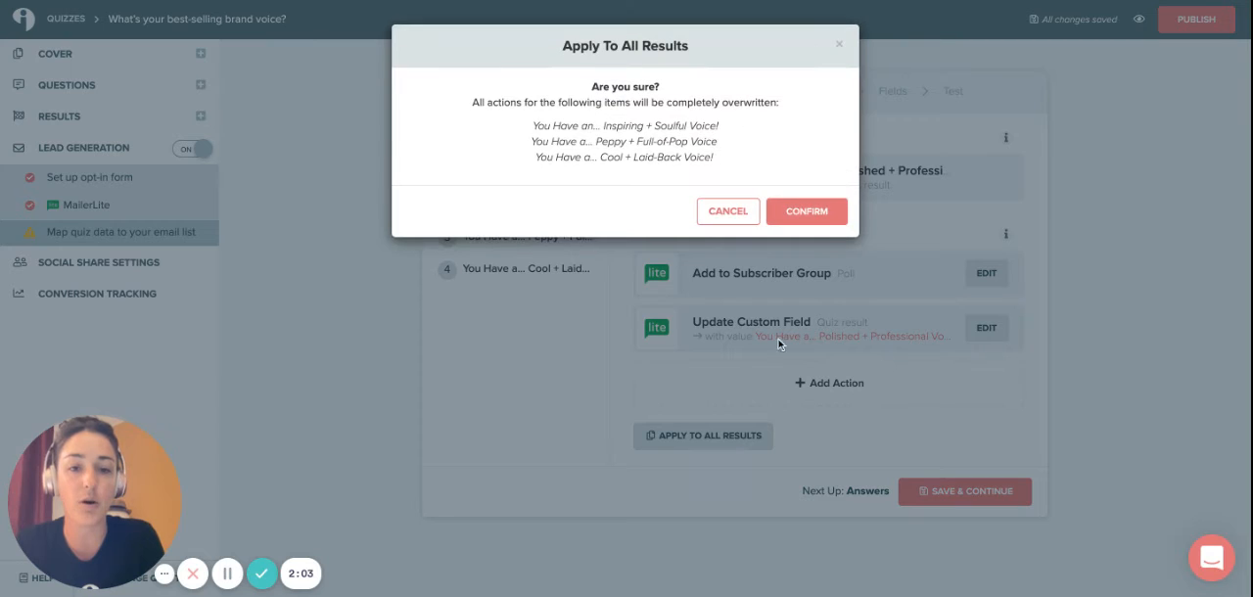
click(828, 211)
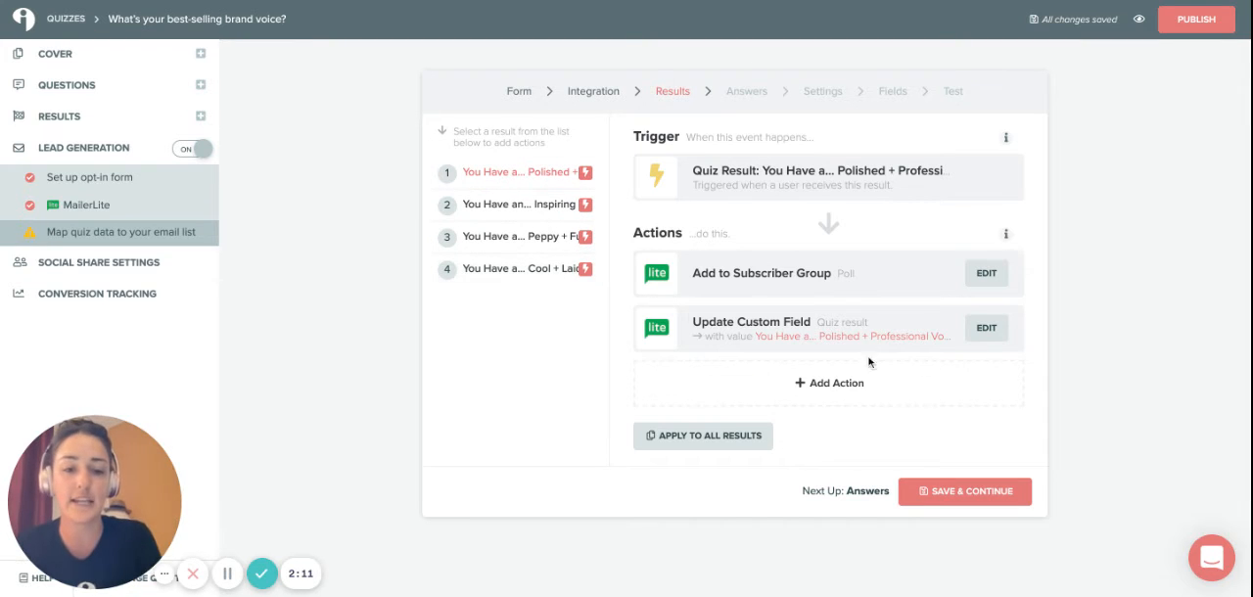
click(1015, 493)
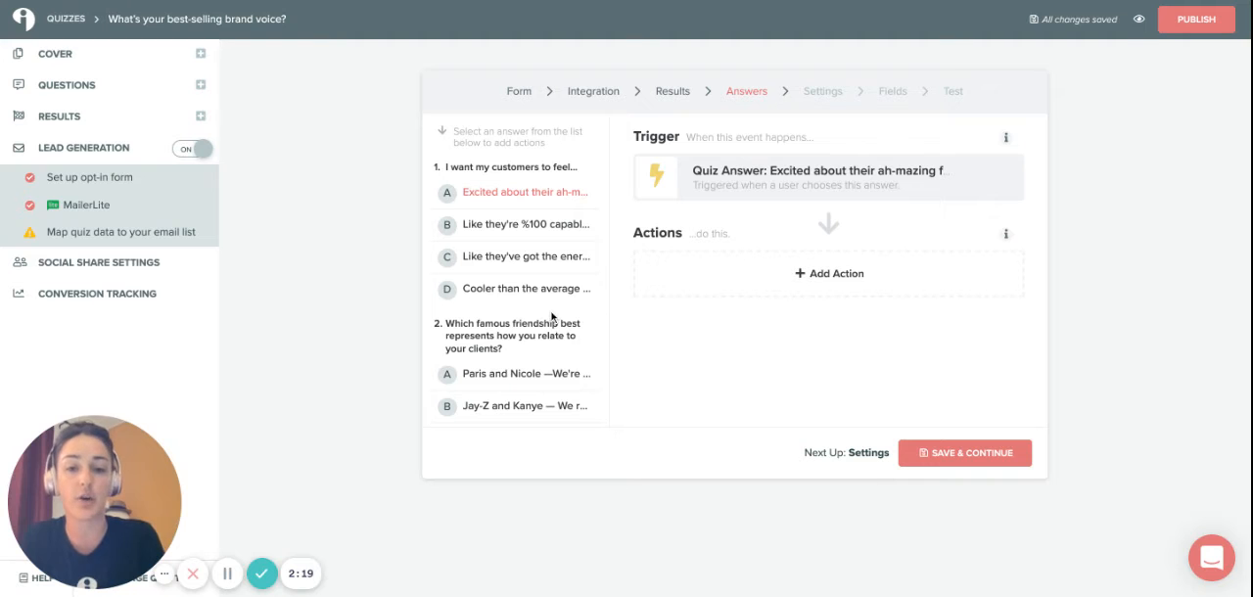
Review the quiz answers and save the Answers stage without adding any actions.
scroll(519, 255, down, 10)
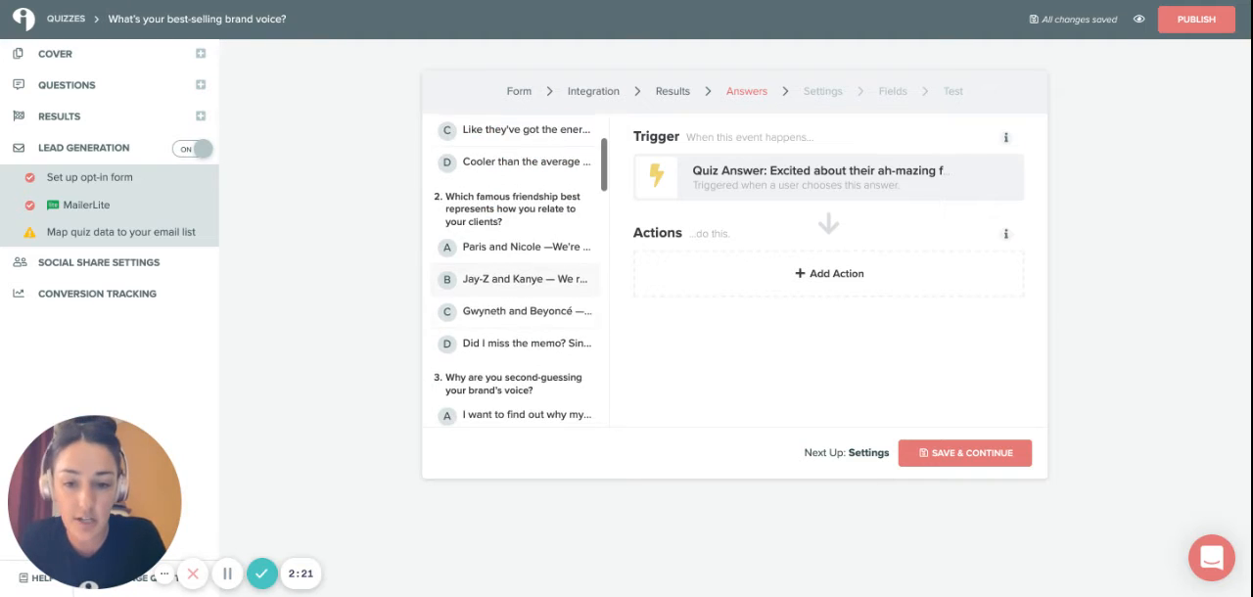
scroll(519, 270, down, 4)
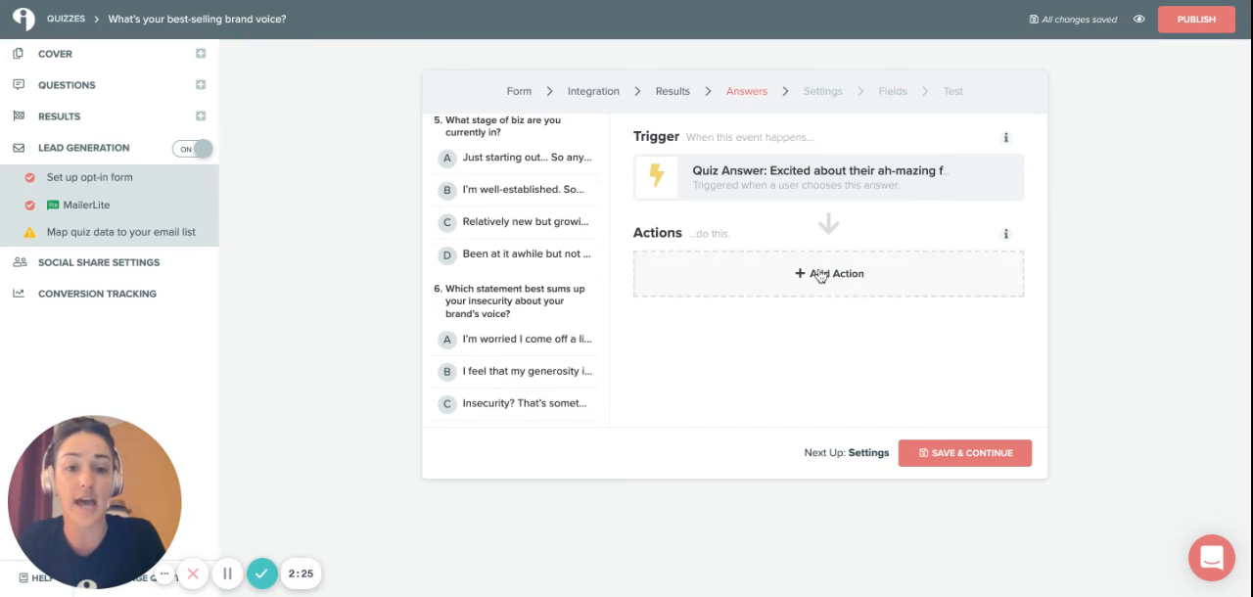
scroll(529, 341, down, 3)
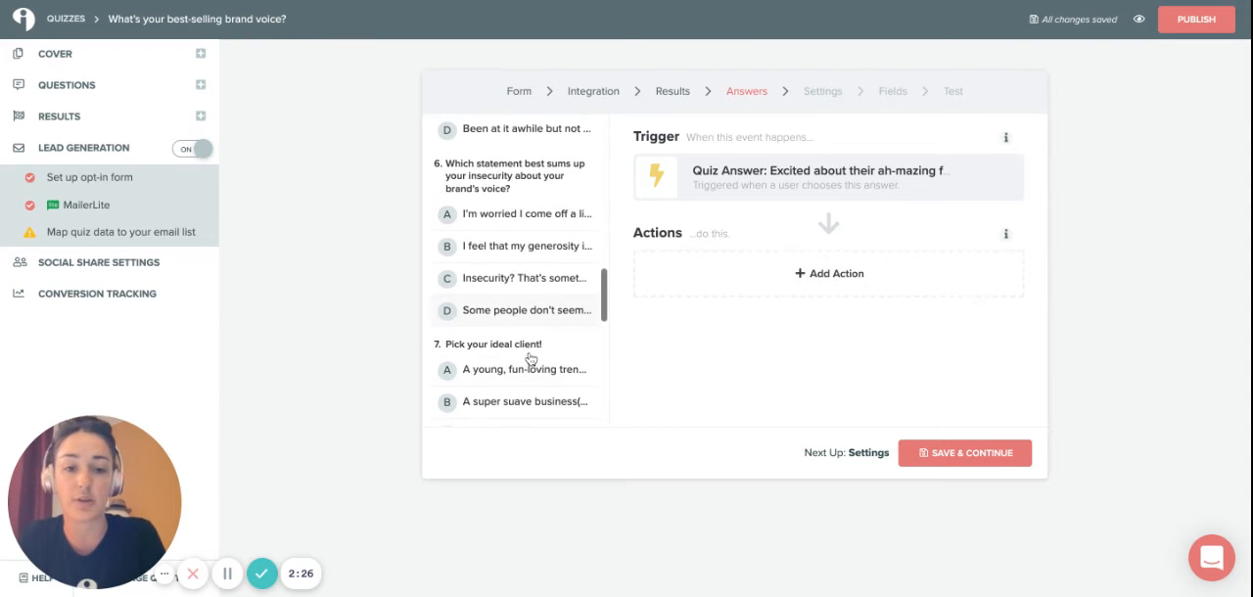
click(938, 456)
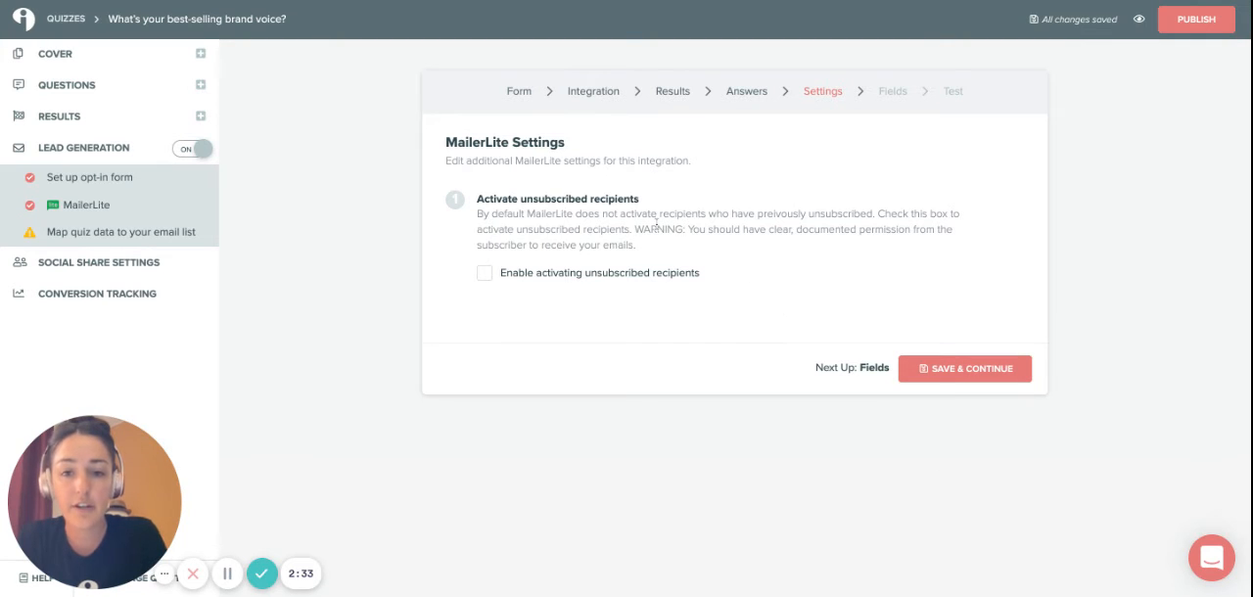
Save the MailerLite settings with unsubscribed-recipient activation left off, and accept the default form field mapping.
drag(534, 200, 657, 203)
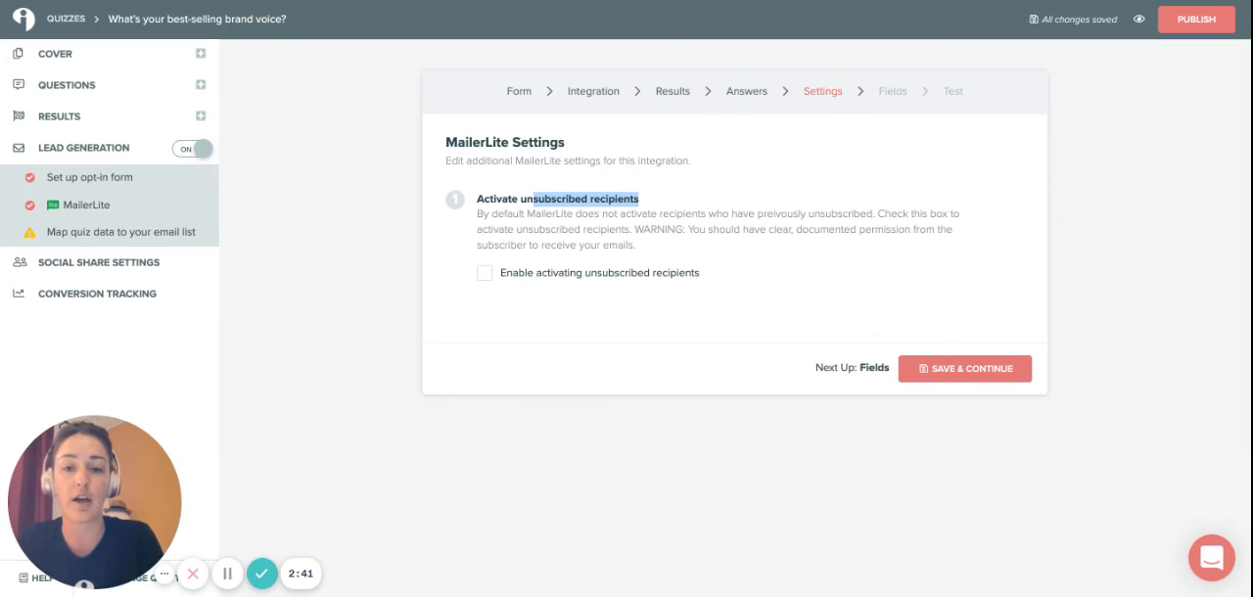
click(940, 372)
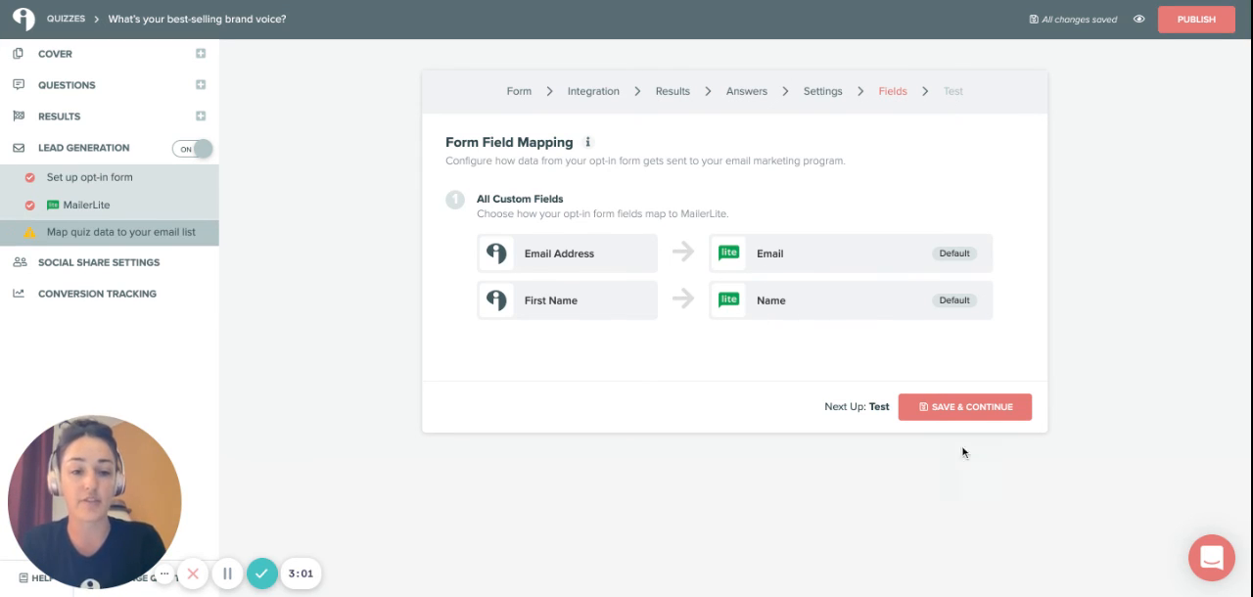
click(967, 415)
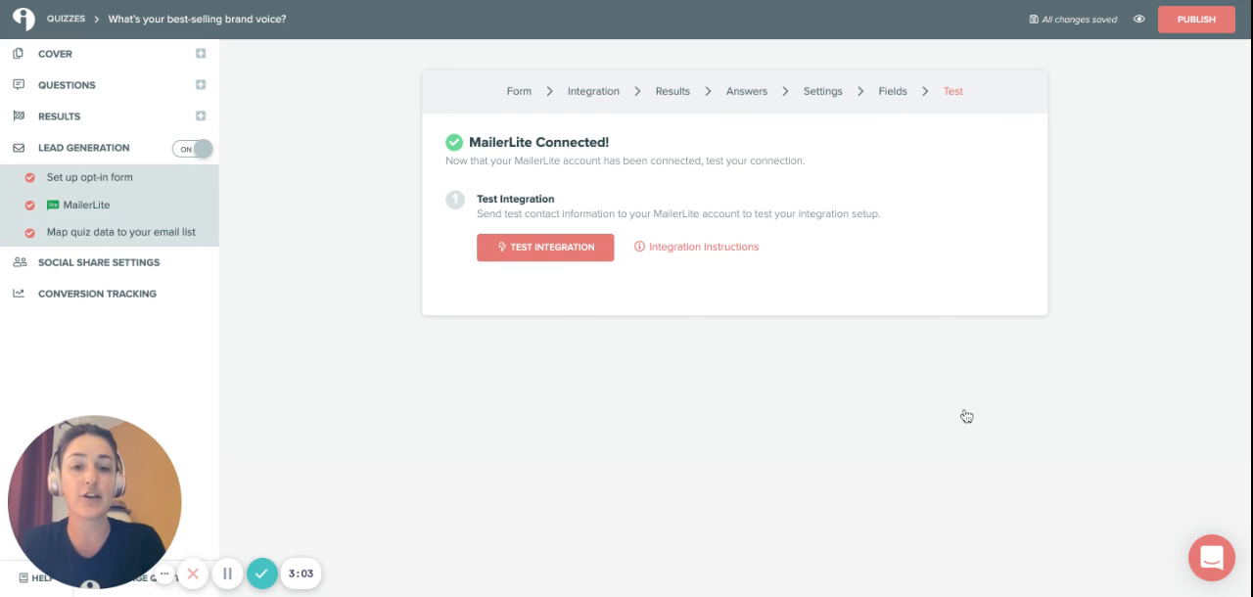
Test the integration by entering the contact's first name, sending the test lead to the list, and closing the test dialog.
click(553, 255)
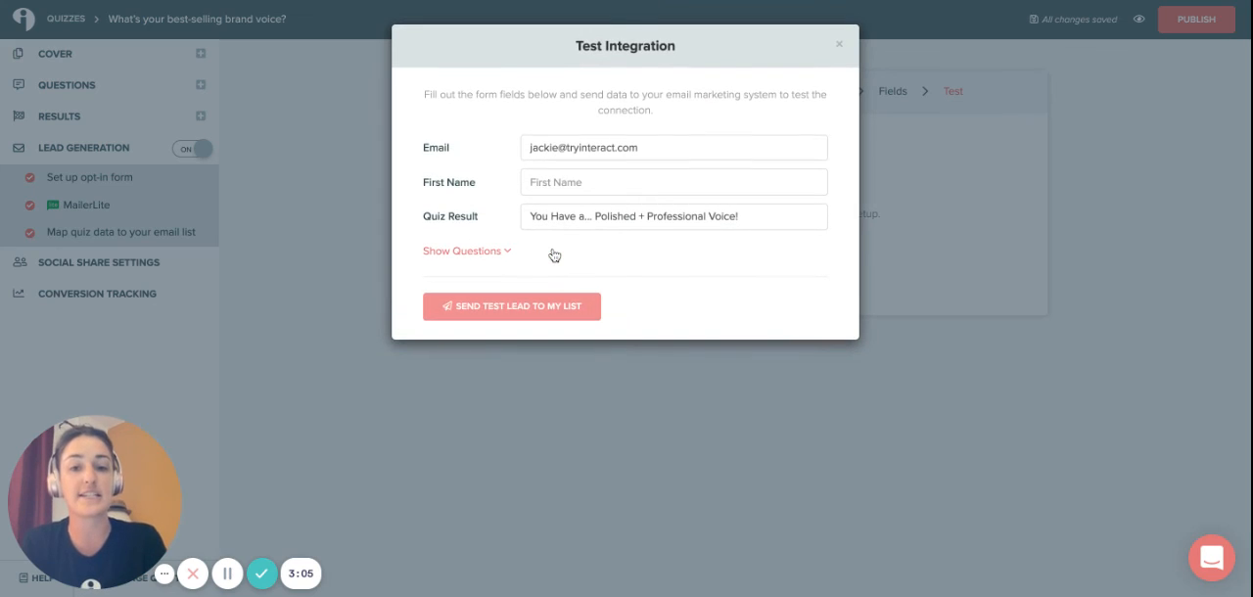
click(657, 185)
text(jac)
key(BackSpace)
key(BackSpace)
key(BackSpace)
text(J)
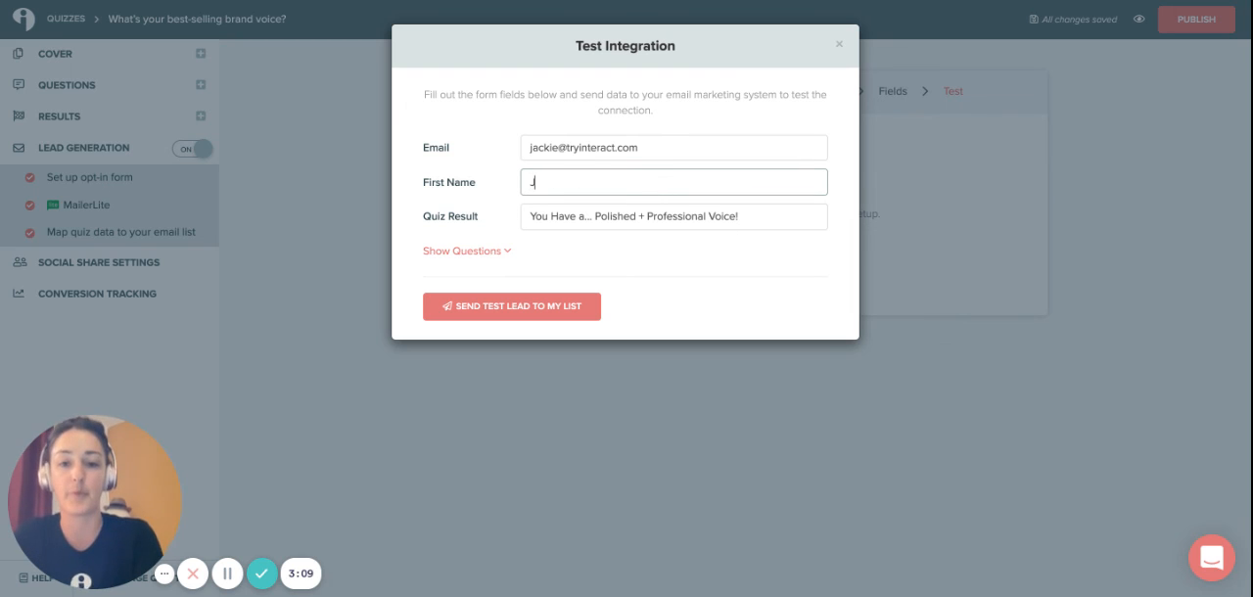
text(ackie)
click(677, 318)
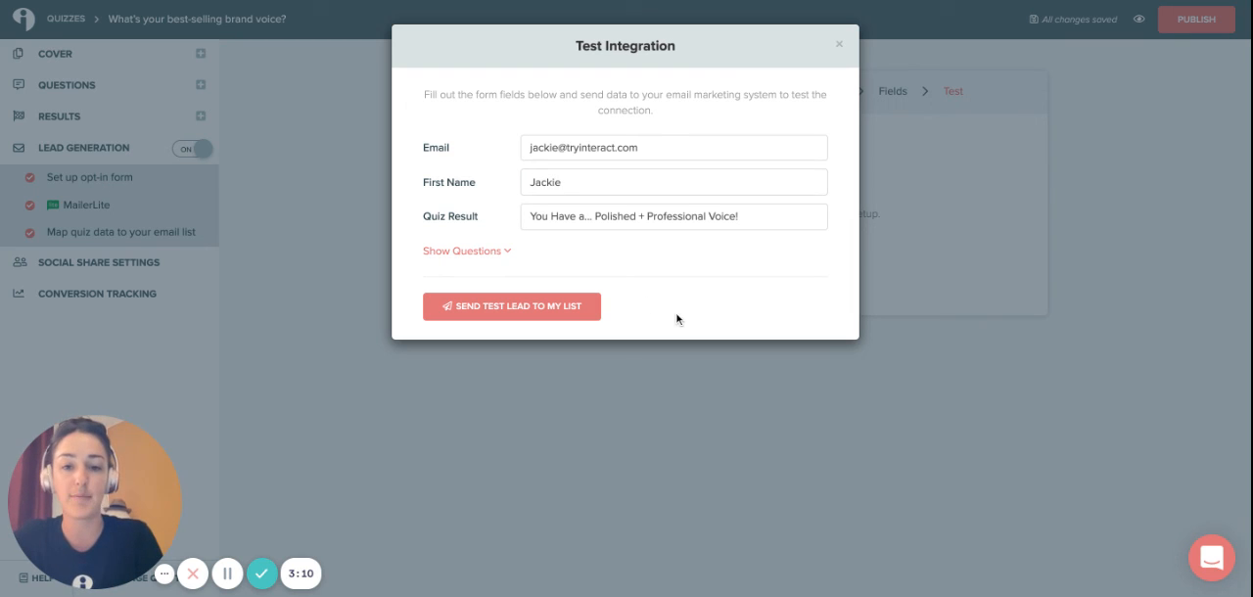
click(563, 314)
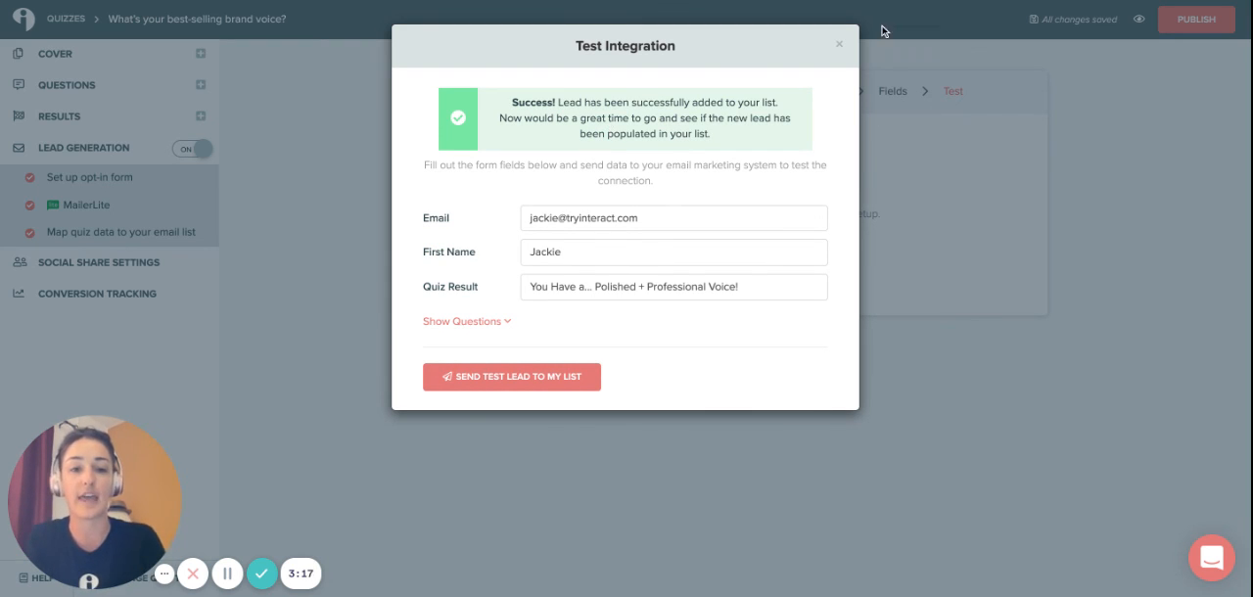
click(839, 45)
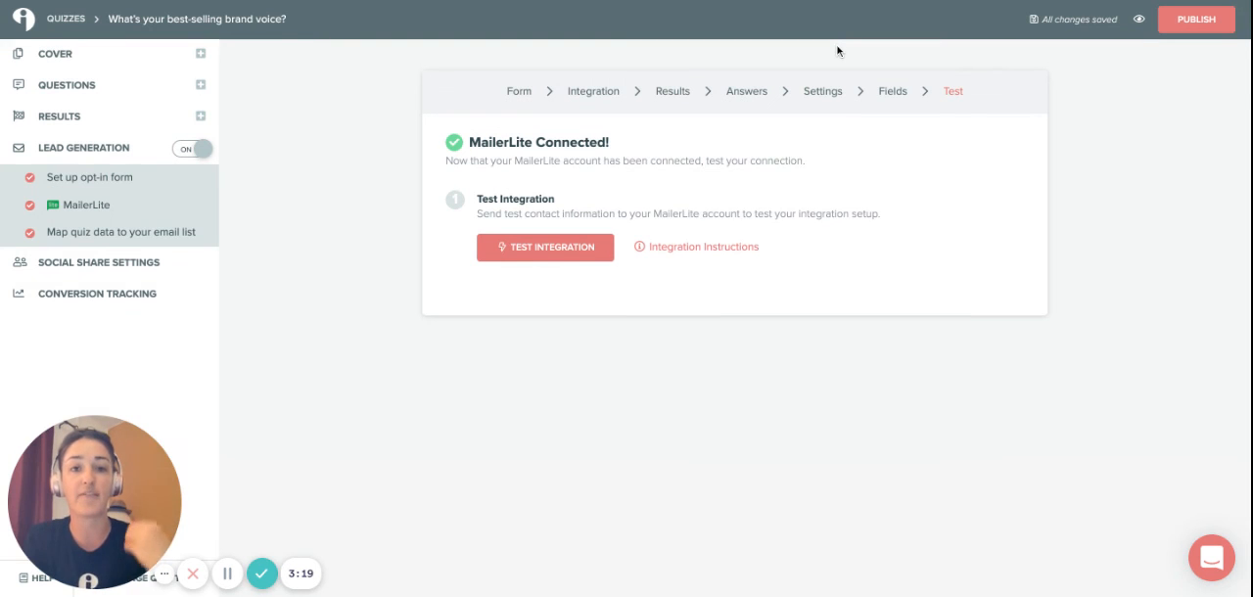